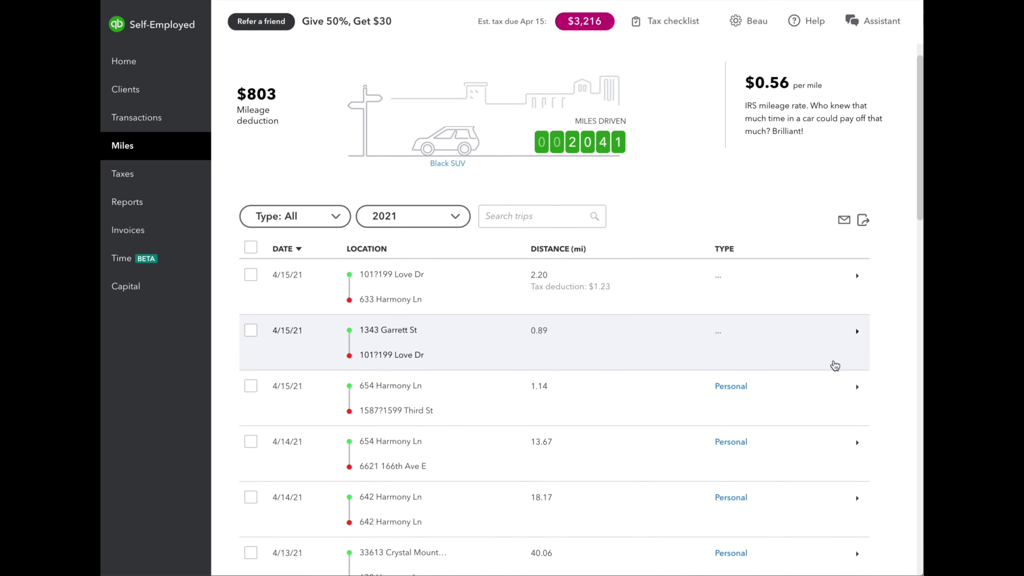
Look over the Home dashboard's summary cards, including profit and loss, expenses, accounts, invoices, mileage and estimated tax
{"action": "left_click", "coordinate": [786, 372]}
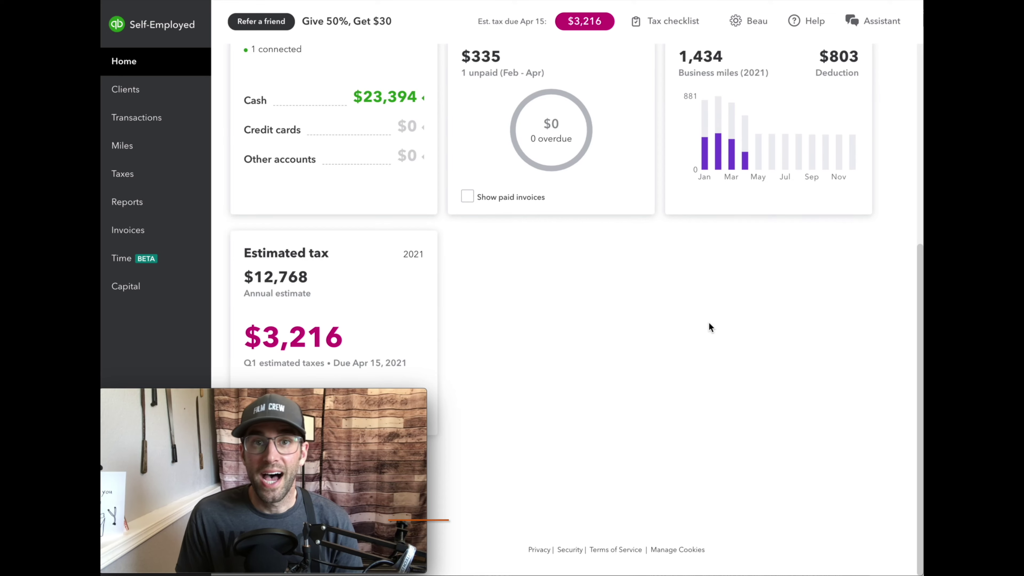
{"action": "scroll", "coordinate": [709, 325], "scroll_direction": "up", "scroll_amount": 7}
{"action": "scroll", "coordinate": [709, 325], "scroll_direction": "down", "scroll_amount": 5}
{"action": "scroll", "coordinate": [710, 324], "scroll_direction": "down", "scroll_amount": 2}
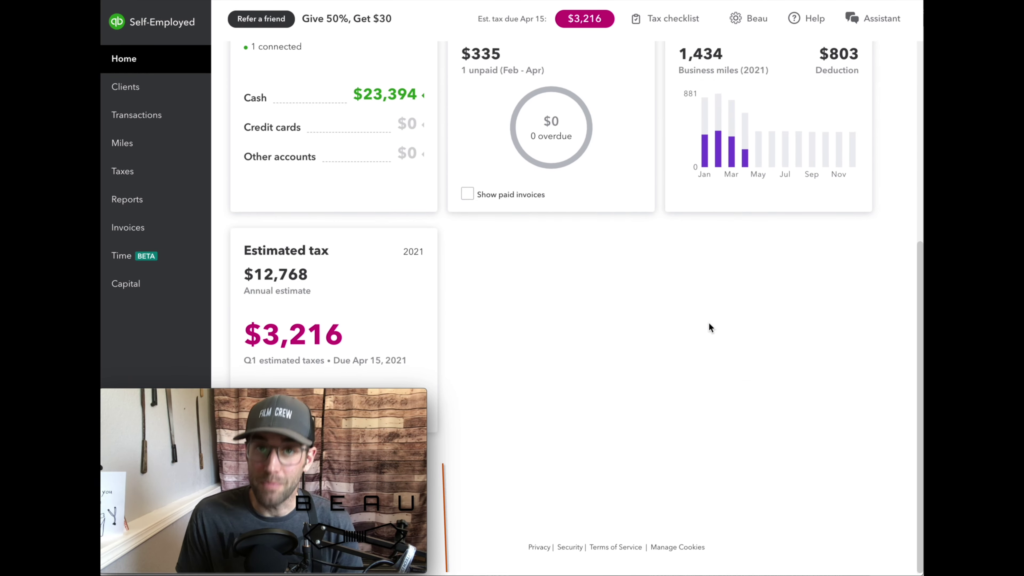
{"action": "scroll", "coordinate": [710, 324], "scroll_direction": "up", "scroll_amount": 8}
{"action": "scroll", "coordinate": [710, 324], "scroll_direction": "down", "scroll_amount": 8}
{"action": "scroll", "coordinate": [710, 324], "scroll_direction": "up", "scroll_amount": 8}
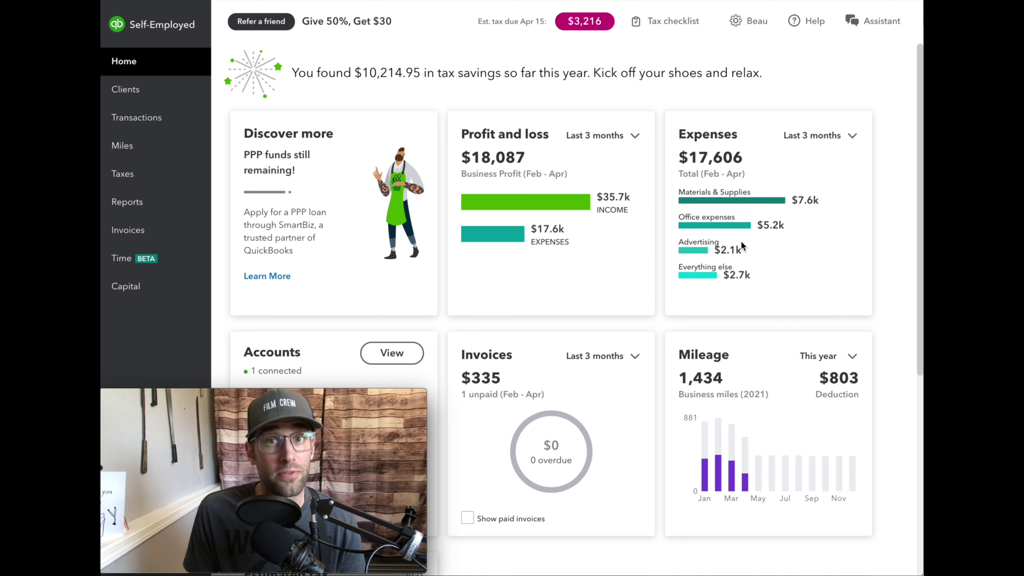
Open the Clients page and examine the TurboTax Self-Employed filing offer beneath the client list
{"action": "left_click", "coordinate": [143, 94]}
{"action": "scroll", "coordinate": [604, 388], "scroll_direction": "down", "scroll_amount": 3}
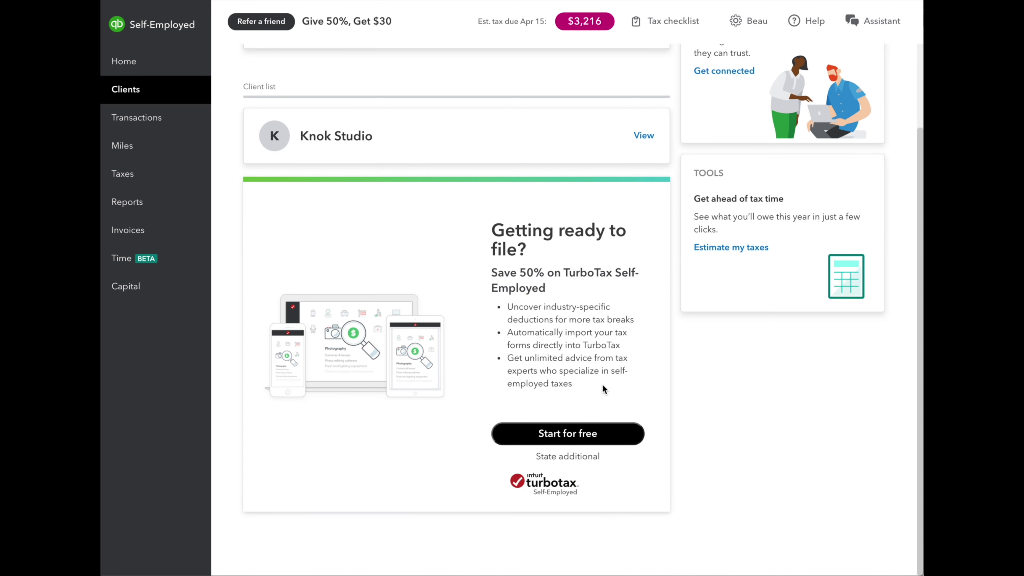
{"action": "left_click_drag", "start_coordinate": [582, 388], "coordinate": [492, 240]}
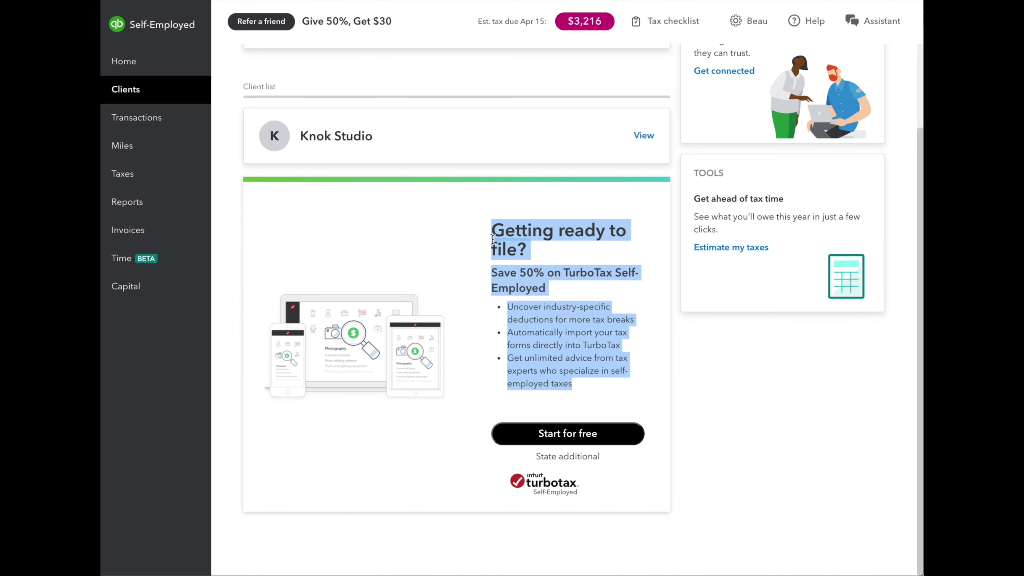
{"action": "key", "text": "super+Tab"}
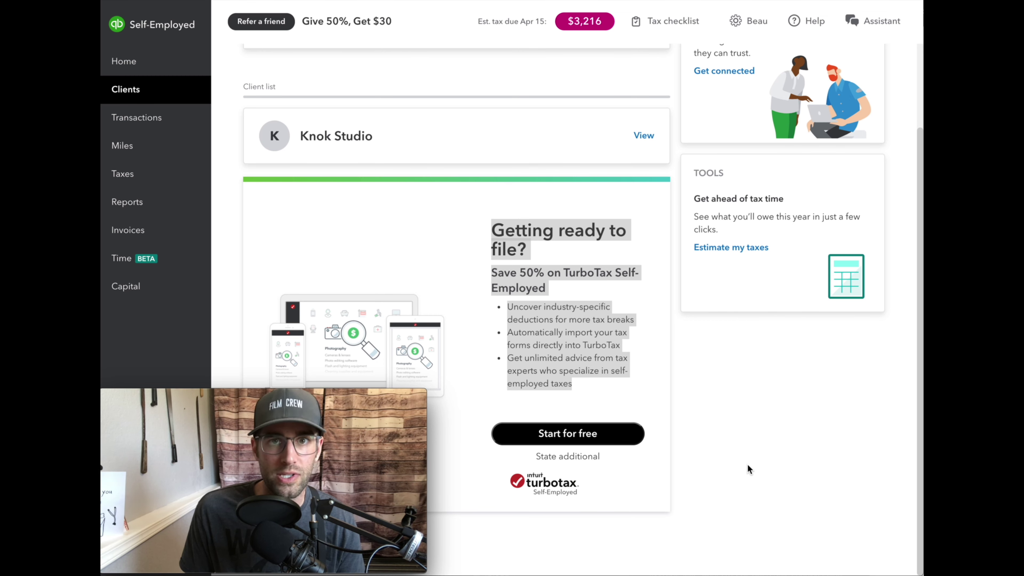
{"action": "left_click", "coordinate": [592, 347]}
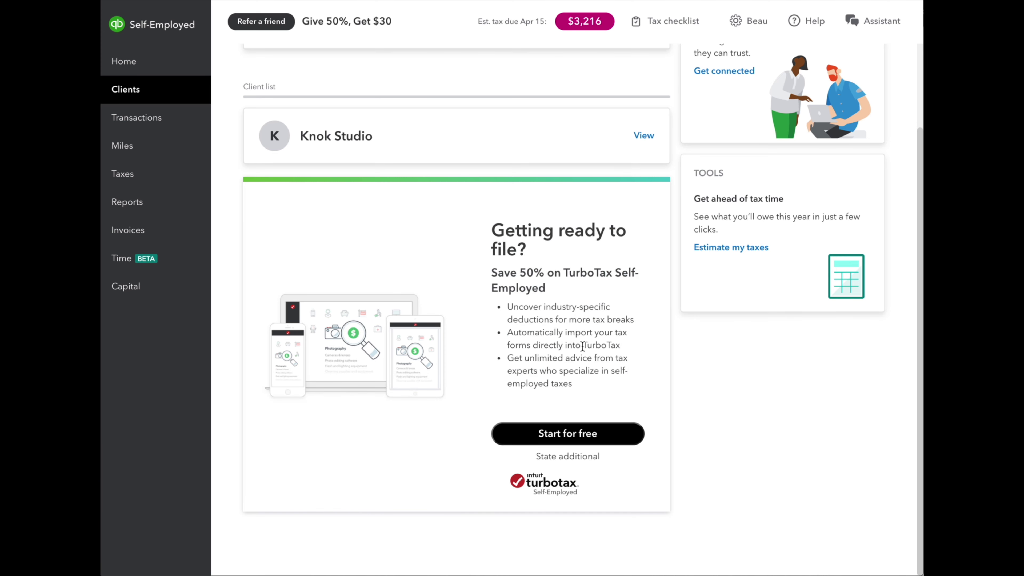
{"action": "scroll", "coordinate": [570, 344], "scroll_direction": "up", "scroll_amount": 2}
{"action": "left_click_drag", "start_coordinate": [571, 409], "coordinate": [511, 296]}
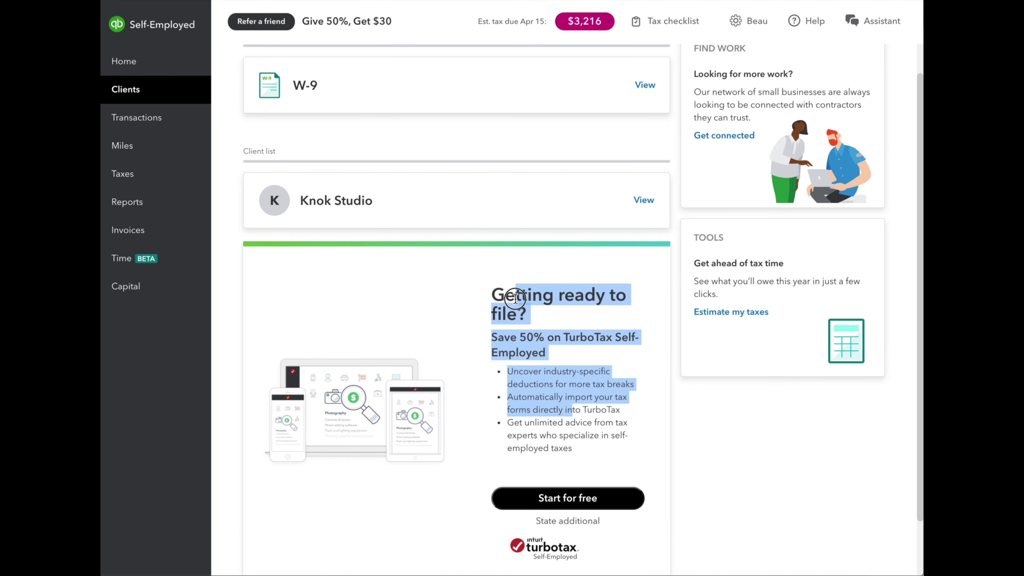
{"action": "left_click", "coordinate": [516, 298]}
{"action": "scroll", "coordinate": [549, 325], "scroll_direction": "up", "scroll_amount": 1}
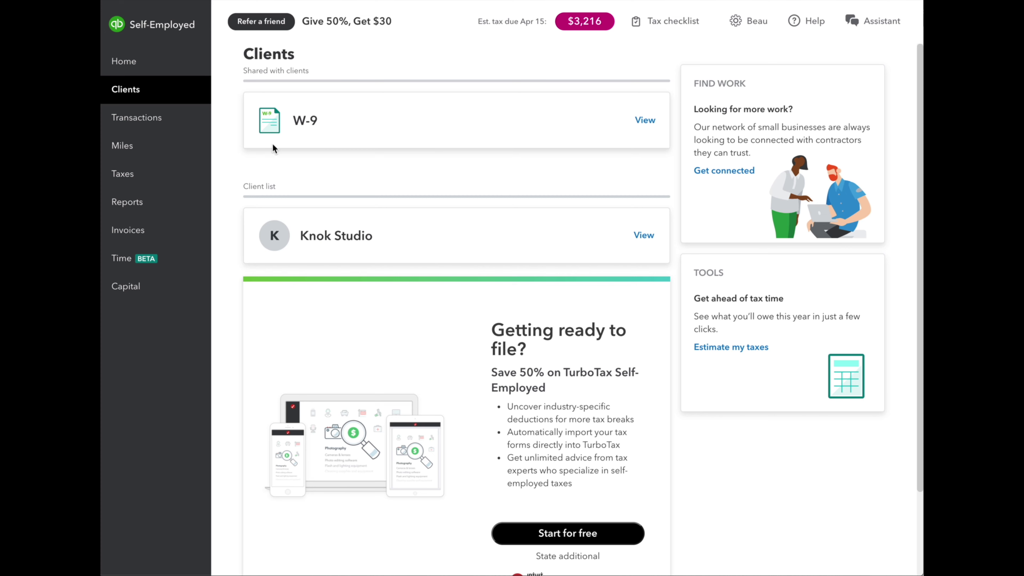
Open the 4/14/21 External Deposit Amazon transaction's details and view its categorization rule without changing it
{"action": "left_click", "coordinate": [137, 117]}
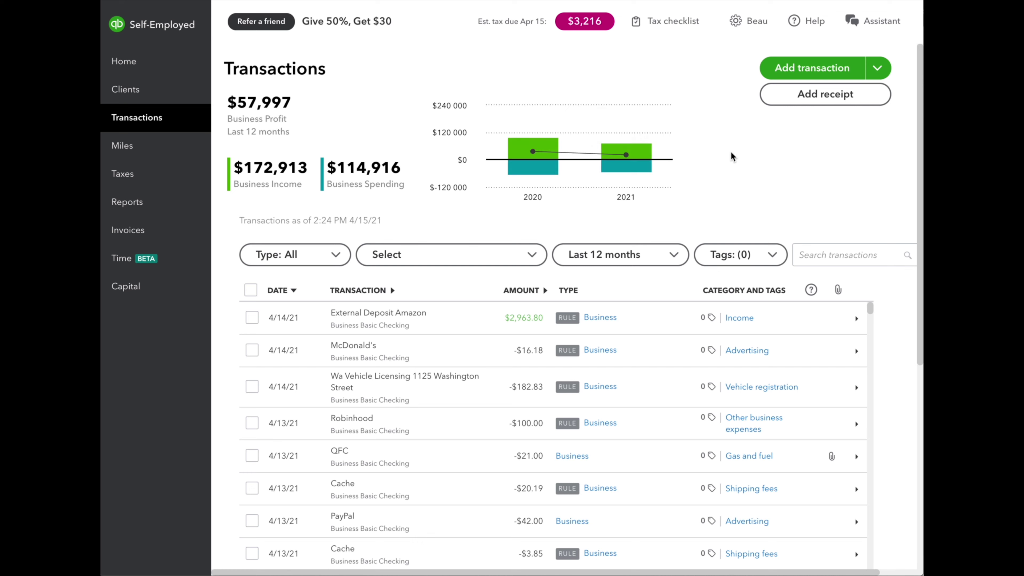
{"action": "left_click", "coordinate": [857, 319]}
{"action": "scroll", "coordinate": [859, 323], "scroll_direction": "down", "scroll_amount": 1}
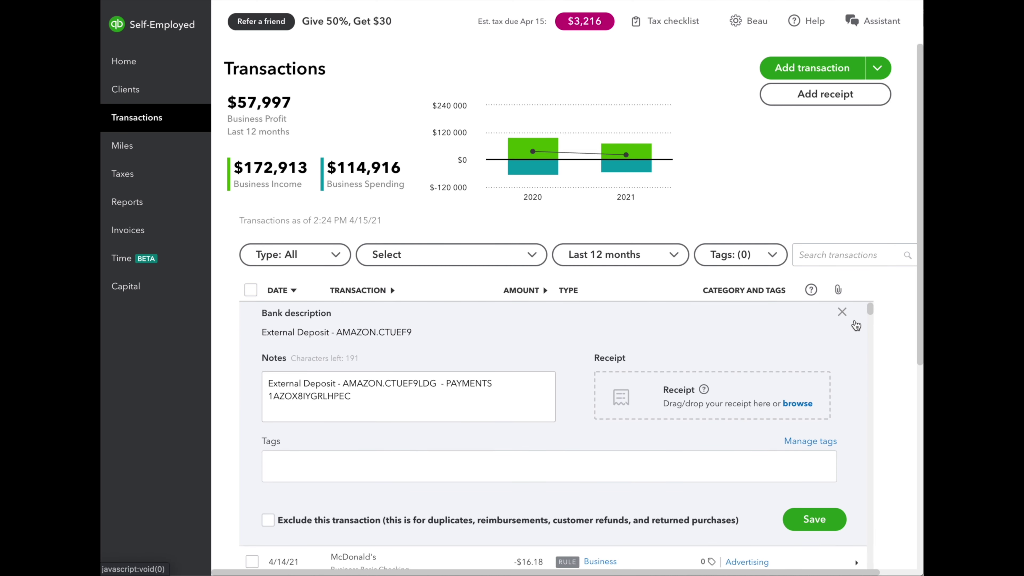
{"action": "scroll", "coordinate": [857, 324], "scroll_direction": "up", "scroll_amount": 1}
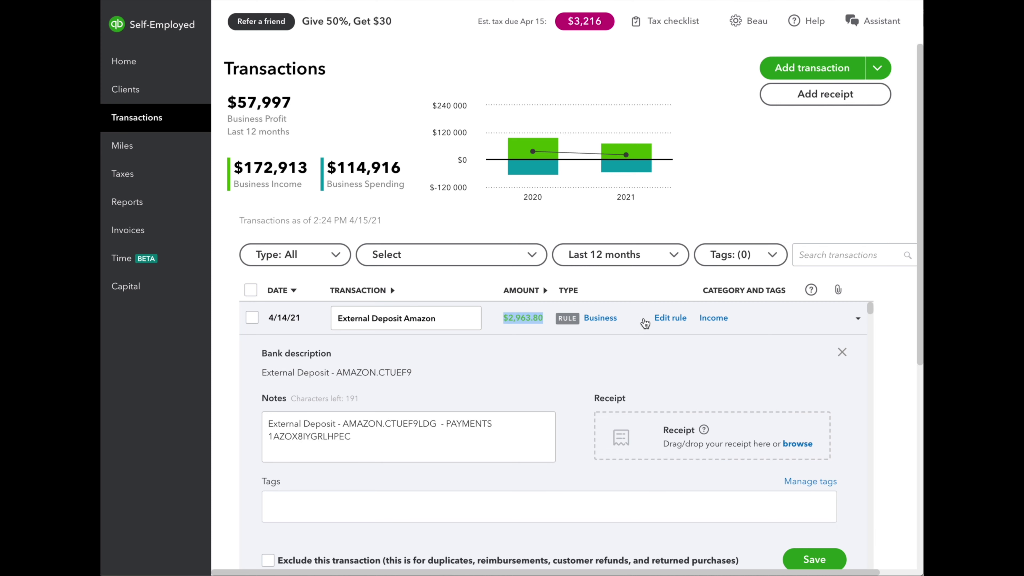
{"action": "left_click", "coordinate": [669, 319]}
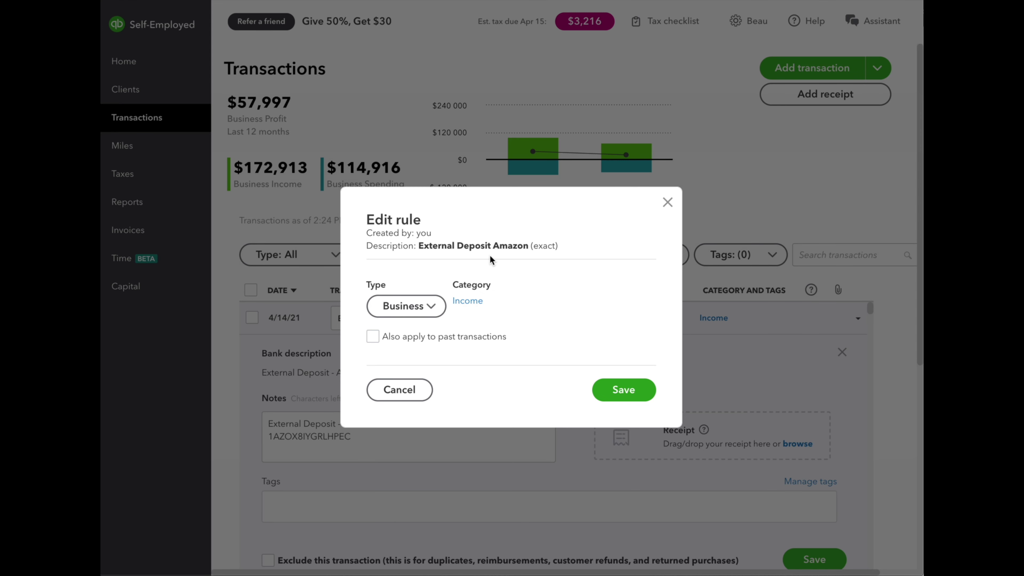
{"action": "left_click", "coordinate": [415, 391]}
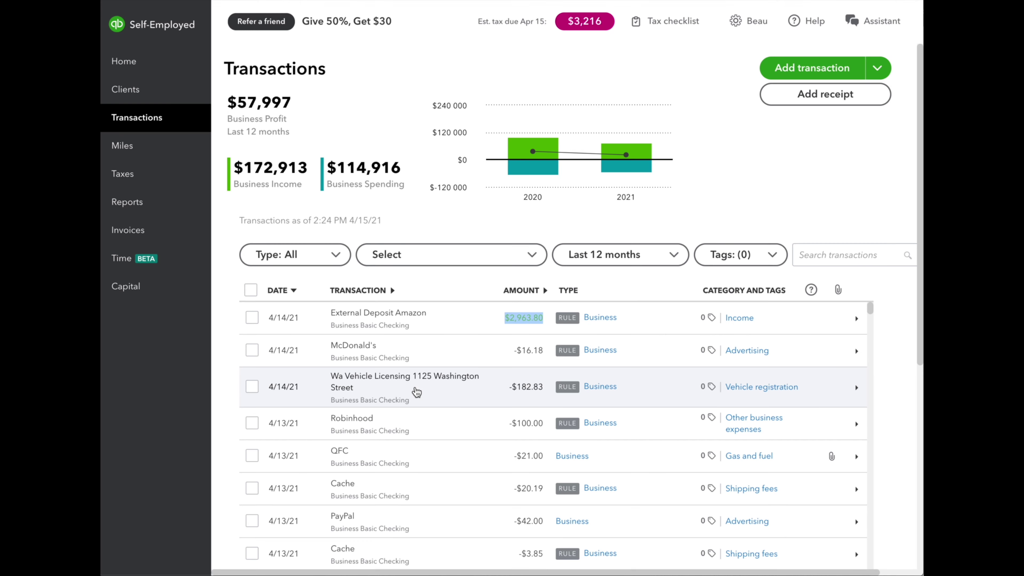
Reopen the External Deposit Amazon transaction, read the Income category's description and choose Income as its category
{"action": "left_click", "coordinate": [857, 320]}
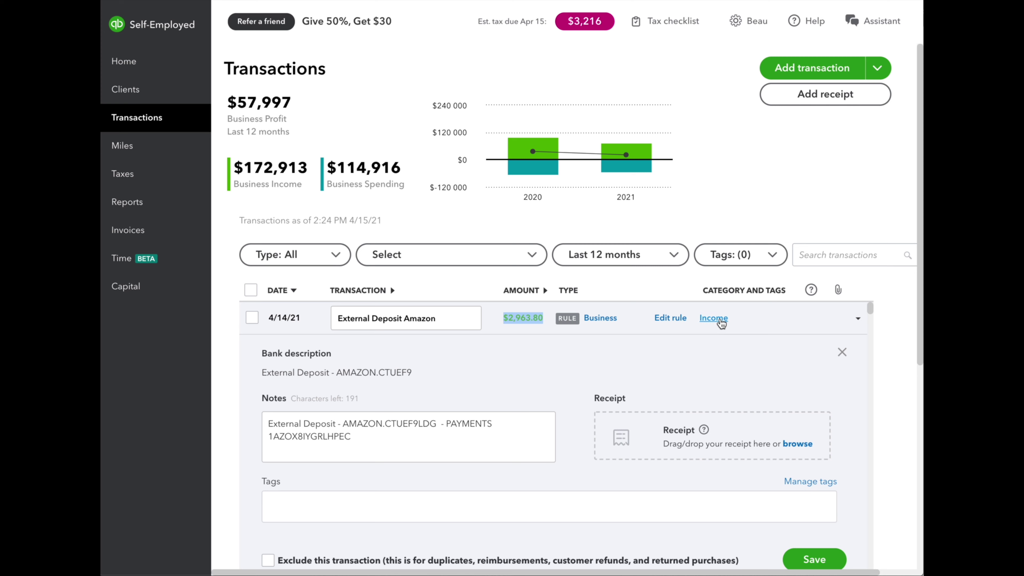
{"action": "left_click", "coordinate": [720, 321]}
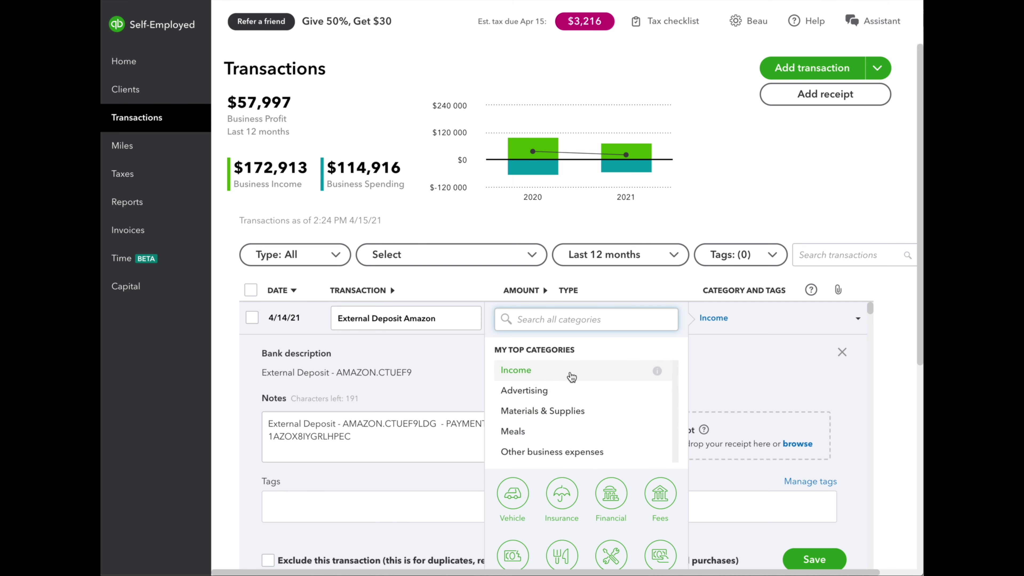
{"action": "mouse_move", "coordinate": [658, 372]}
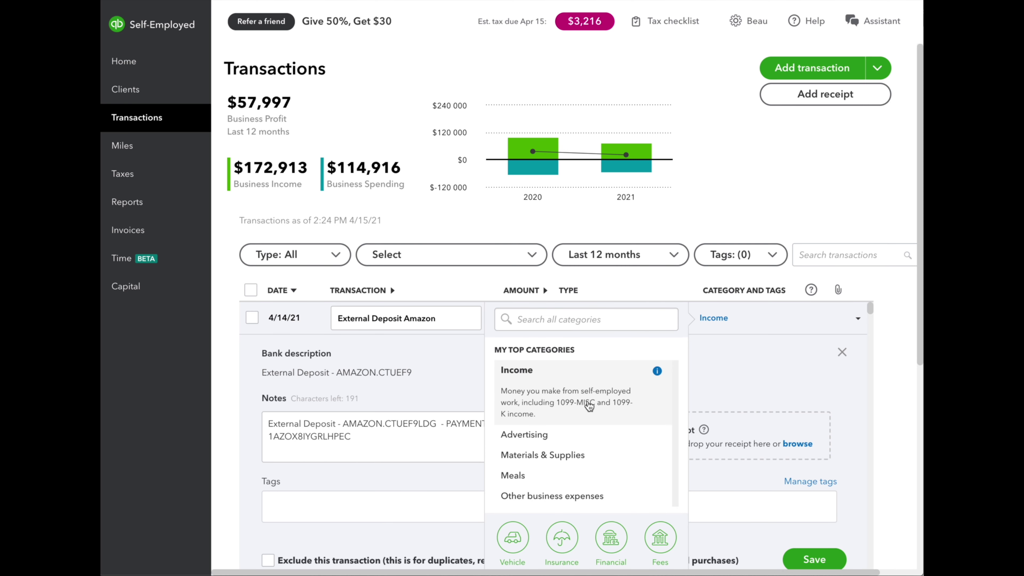
{"action": "left_click", "coordinate": [590, 406]}
Examine the income stream tags available for the External Deposit Amazon transaction
{"action": "left_click", "coordinate": [341, 490]}
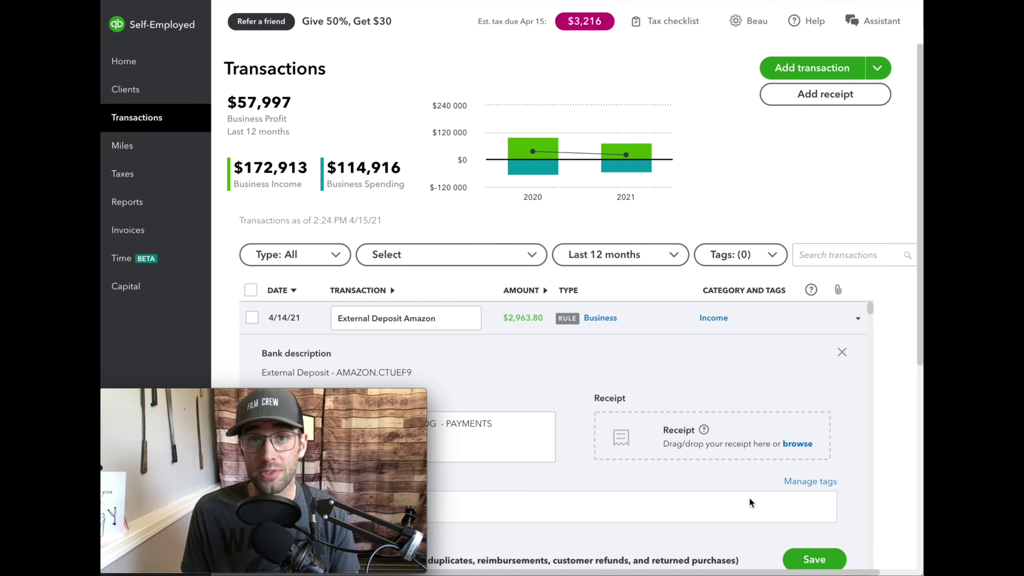
{"action": "left_click", "coordinate": [651, 508]}
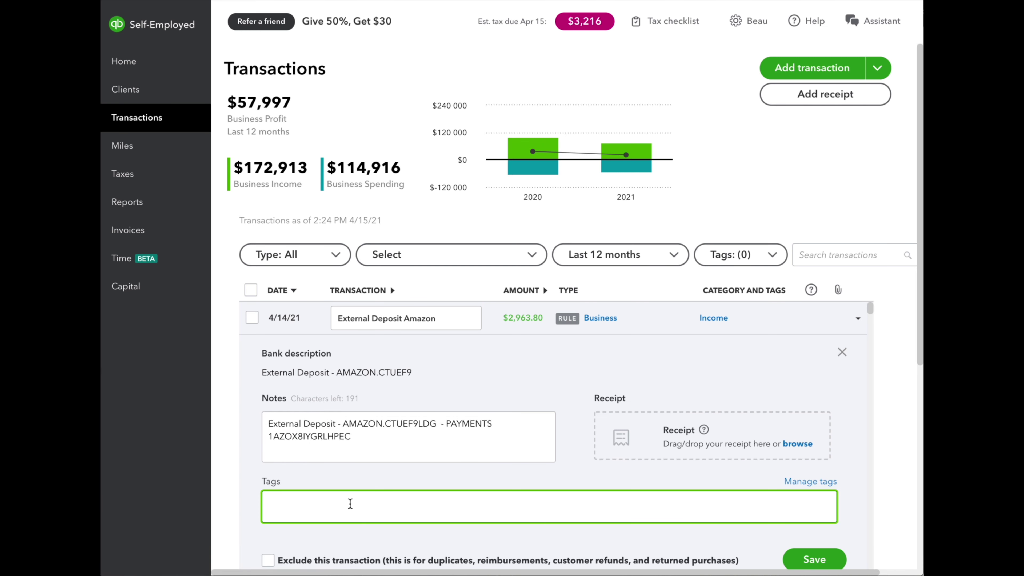
{"action": "left_click", "coordinate": [354, 503]}
{"action": "scroll", "coordinate": [523, 414], "scroll_direction": "down", "scroll_amount": 1}
{"action": "scroll", "coordinate": [523, 413], "scroll_direction": "down", "scroll_amount": 1}
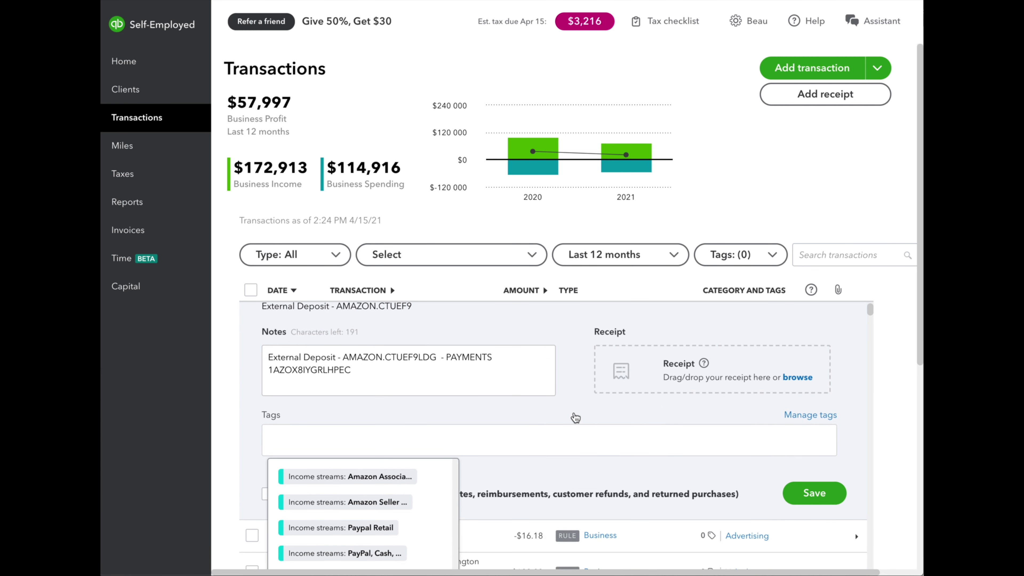
{"action": "scroll", "coordinate": [571, 417], "scroll_direction": "up", "scroll_amount": 2}
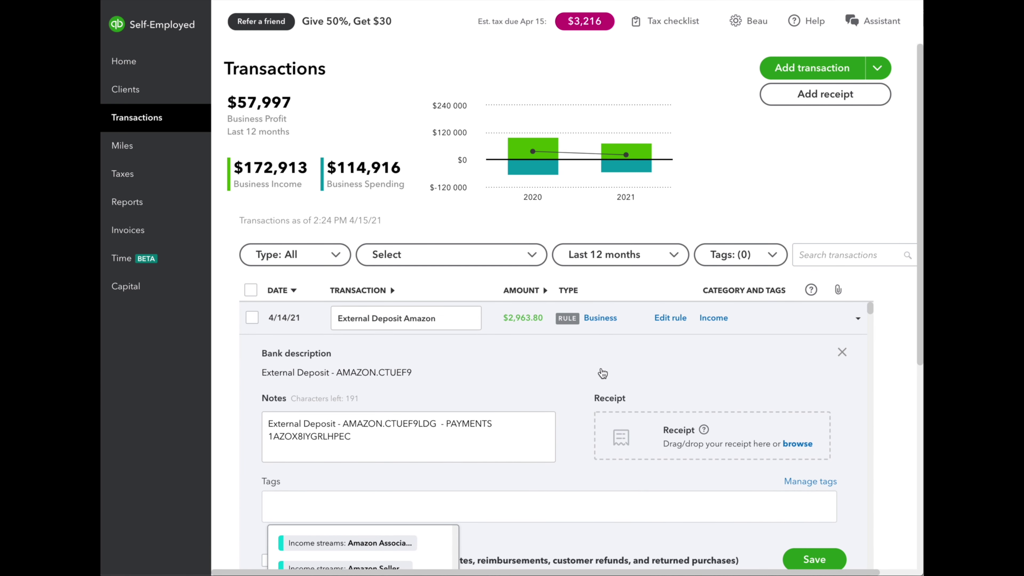
{"action": "scroll", "coordinate": [539, 377], "scroll_direction": "down", "scroll_amount": 2}
{"action": "scroll", "coordinate": [572, 374], "scroll_direction": "up", "scroll_amount": 1}
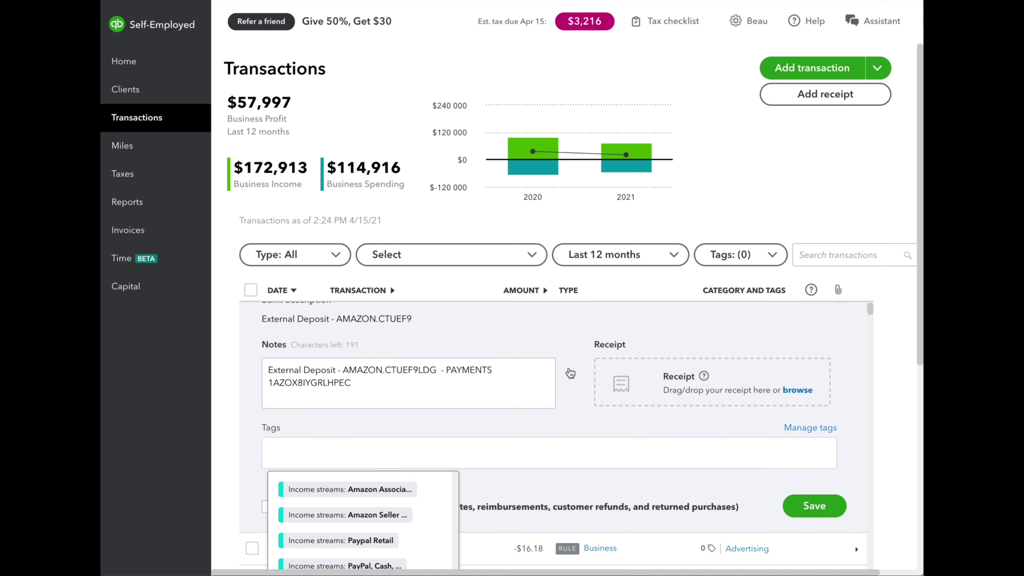
{"action": "left_click", "coordinate": [303, 444]}
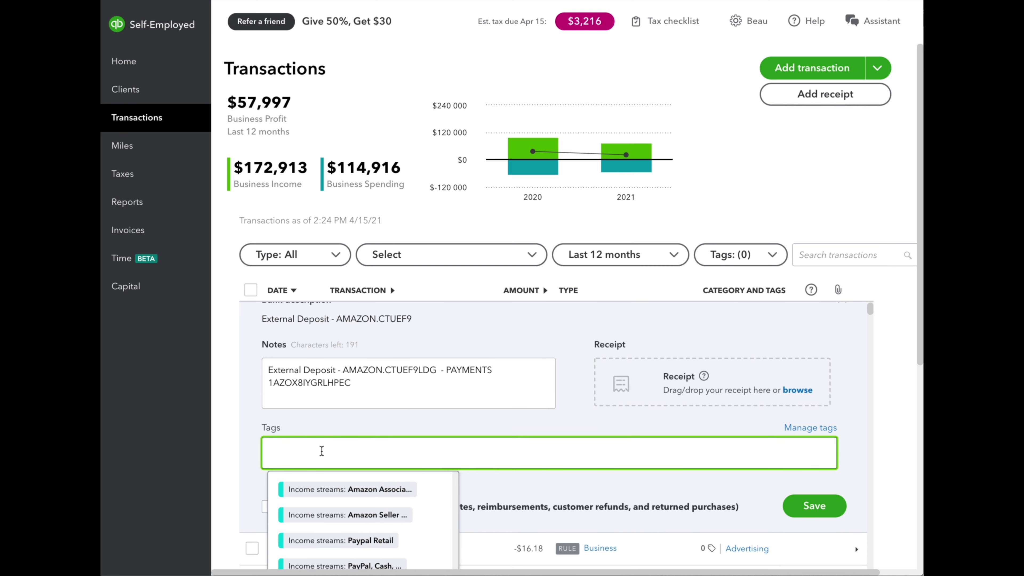
{"action": "scroll", "coordinate": [322, 451], "scroll_direction": "down", "scroll_amount": 3}
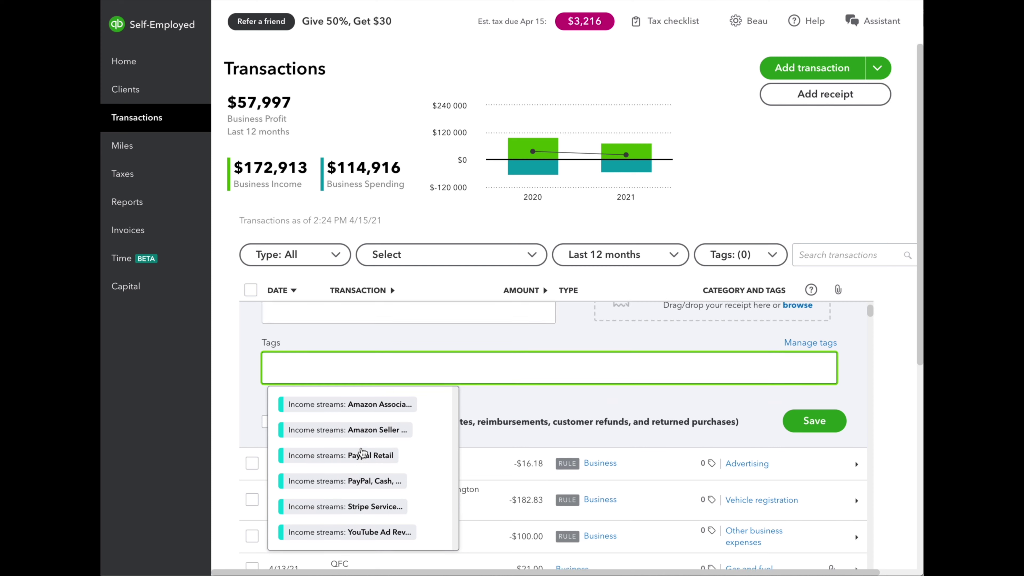
View the tags inside the Income streams group in the tag manager, then close the manager
{"action": "left_click", "coordinate": [810, 342]}
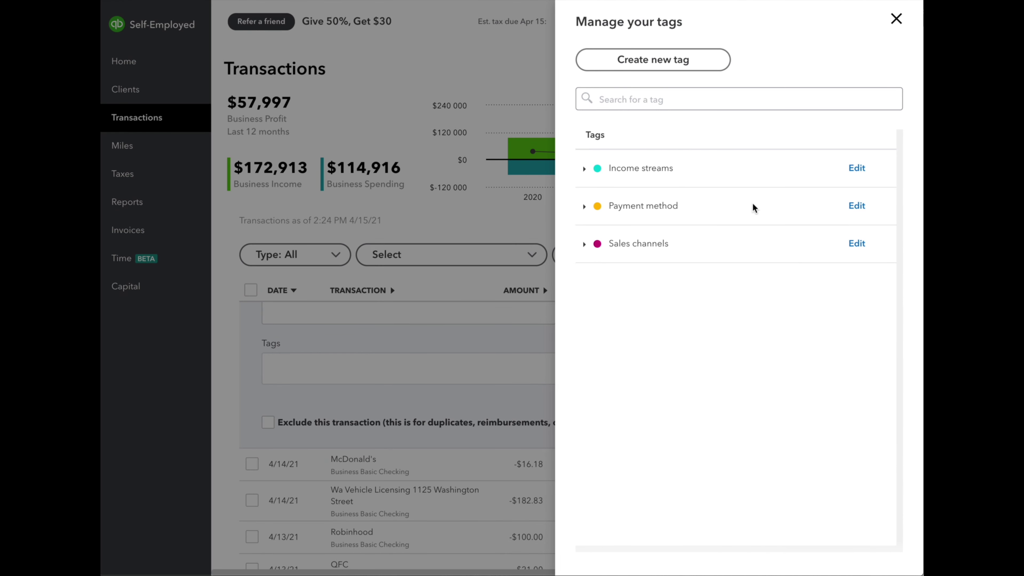
{"action": "left_click", "coordinate": [584, 169]}
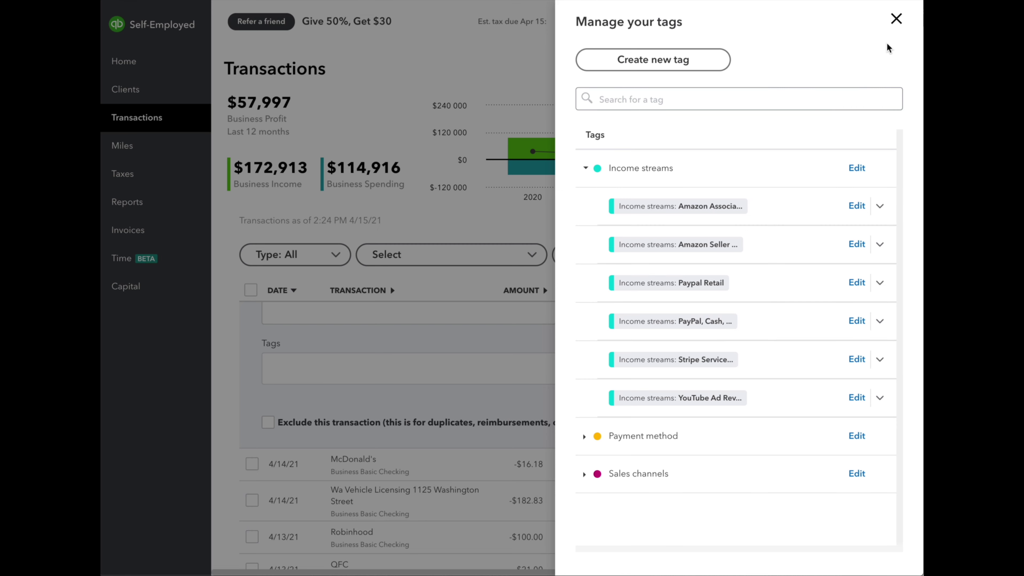
{"action": "left_click", "coordinate": [896, 19]}
Tag the External Deposit Amazon transaction with Income streams: Amazon Seller Retail
{"action": "left_click", "coordinate": [323, 364]}
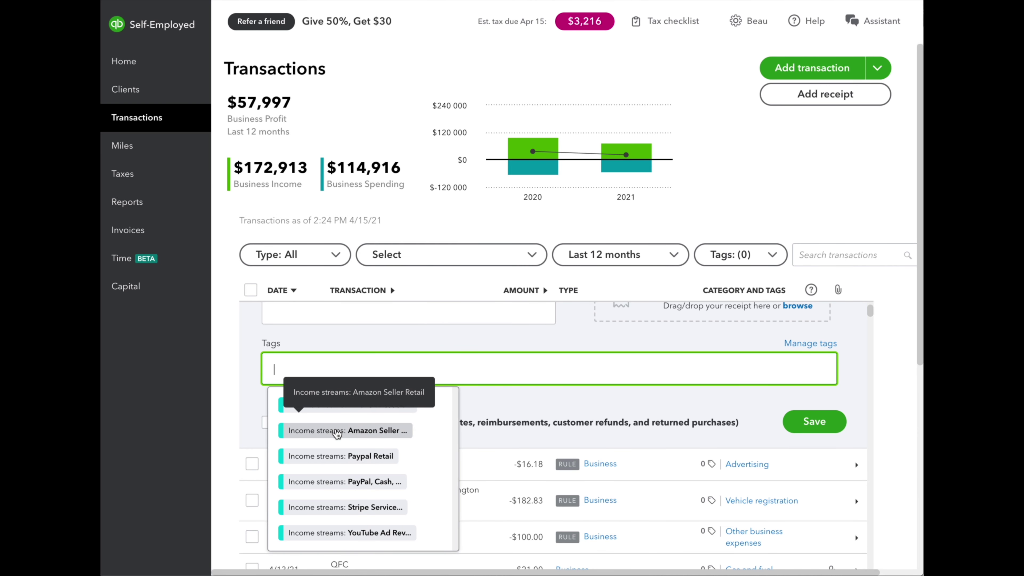
{"action": "left_click", "coordinate": [371, 432]}
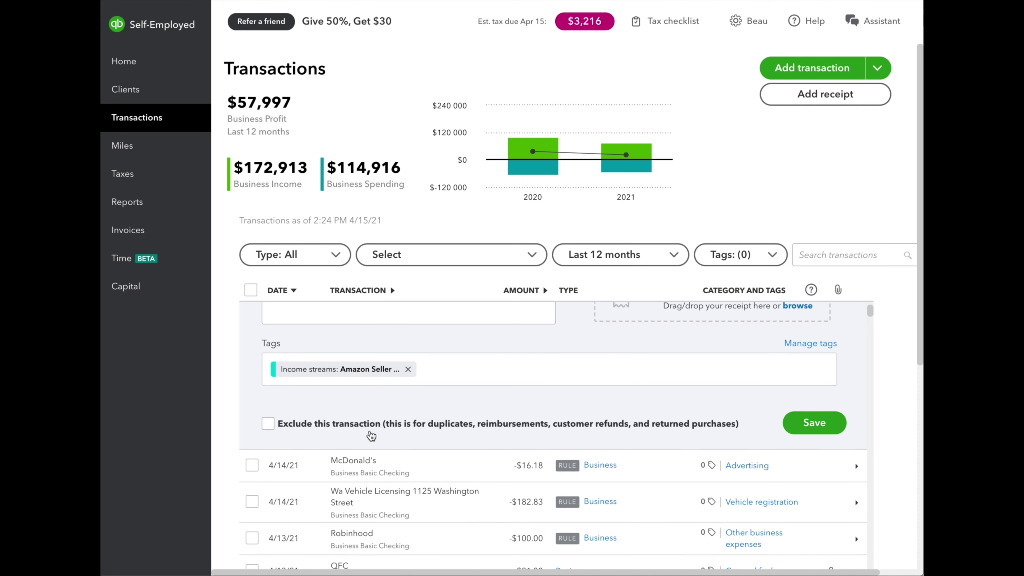
{"action": "scroll", "coordinate": [466, 429], "scroll_direction": "up", "scroll_amount": 2}
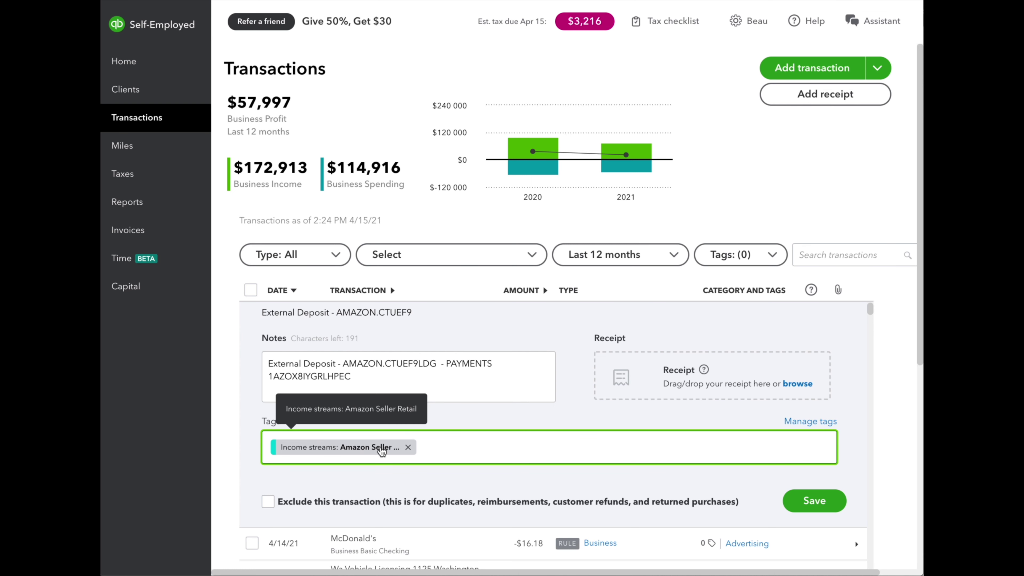
Swap the Amazon deposit's tag for Income streams: Paypal Retail, then switch it back to Amazon Seller Retail
{"action": "left_click", "coordinate": [407, 447]}
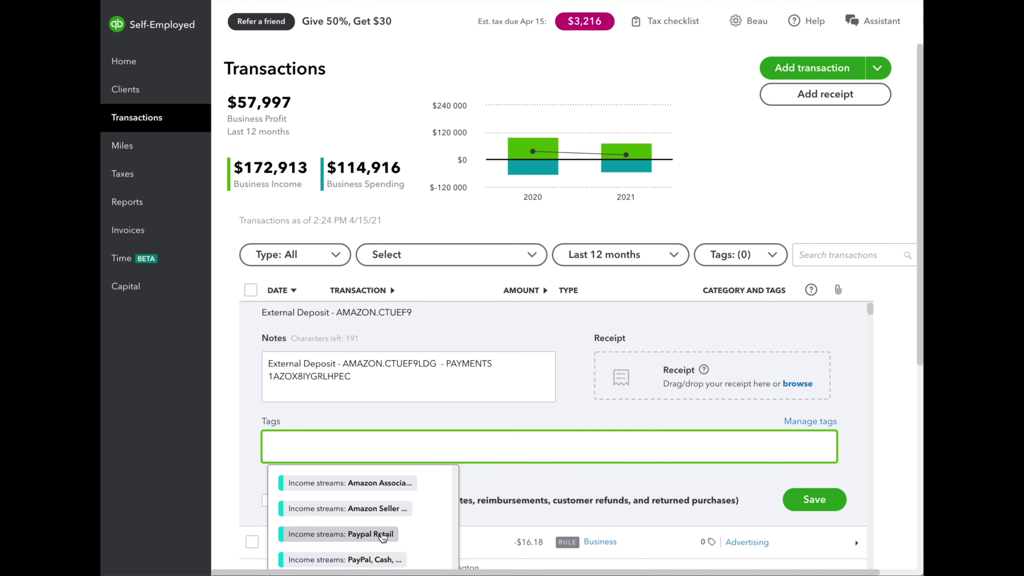
{"action": "left_click", "coordinate": [352, 535]}
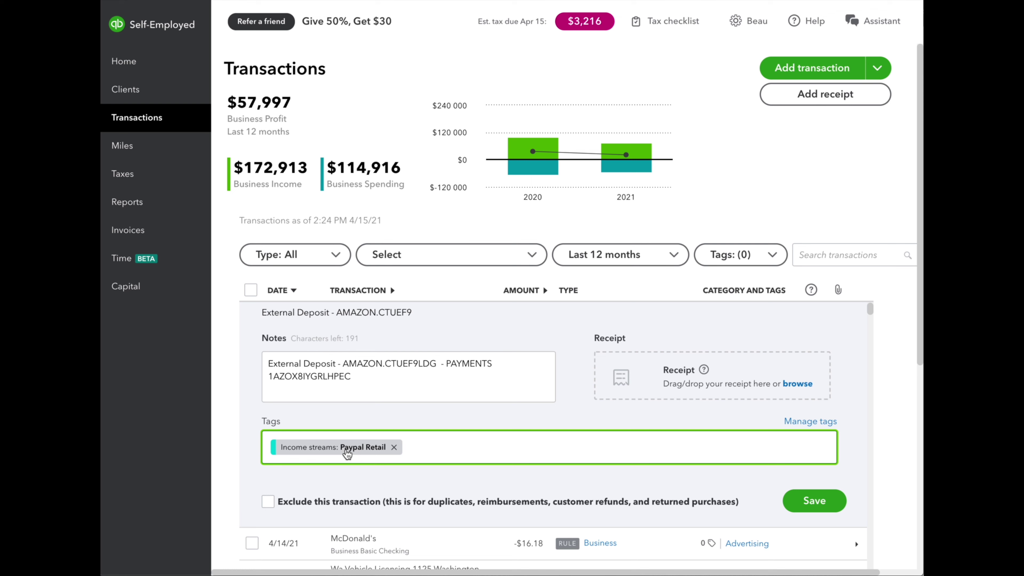
{"action": "left_click", "coordinate": [394, 448]}
{"action": "left_click", "coordinate": [379, 510]}
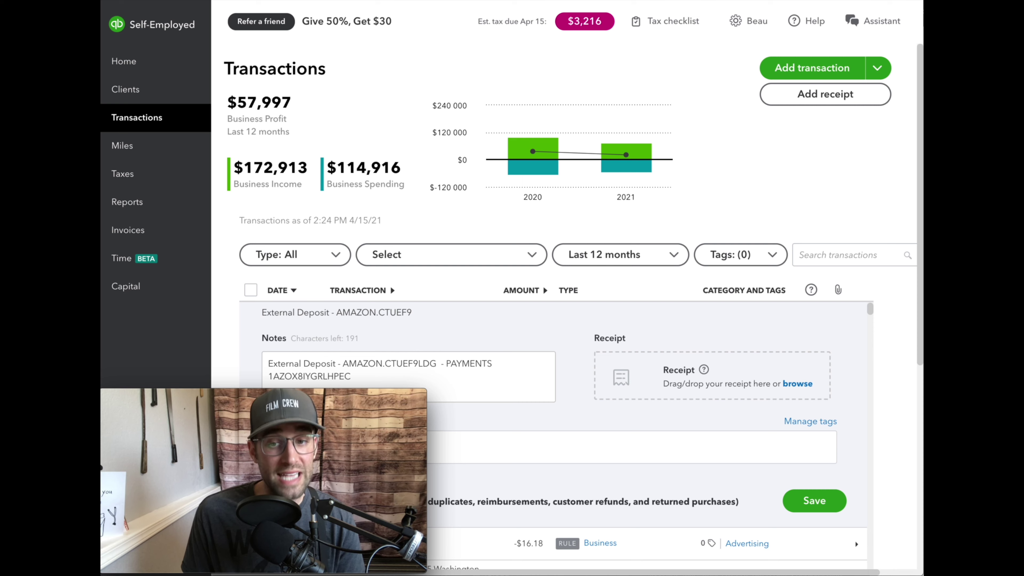
Try to add a second tag, "paypal", alongside the Amazon deposit's Amazon Seller Retail tag
{"action": "left_click", "coordinate": [475, 443]}
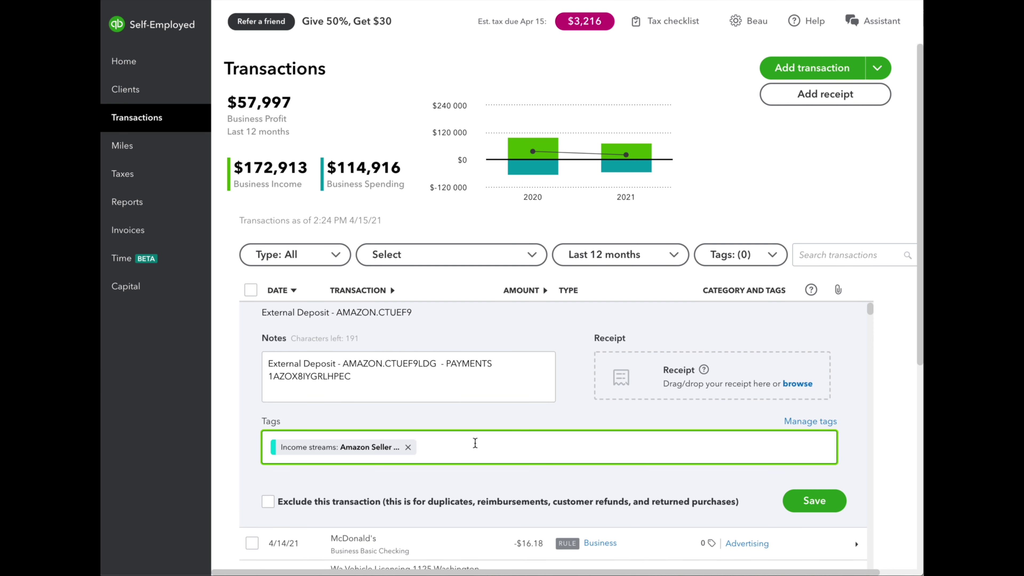
{"action": "type", "text": "paypal"}
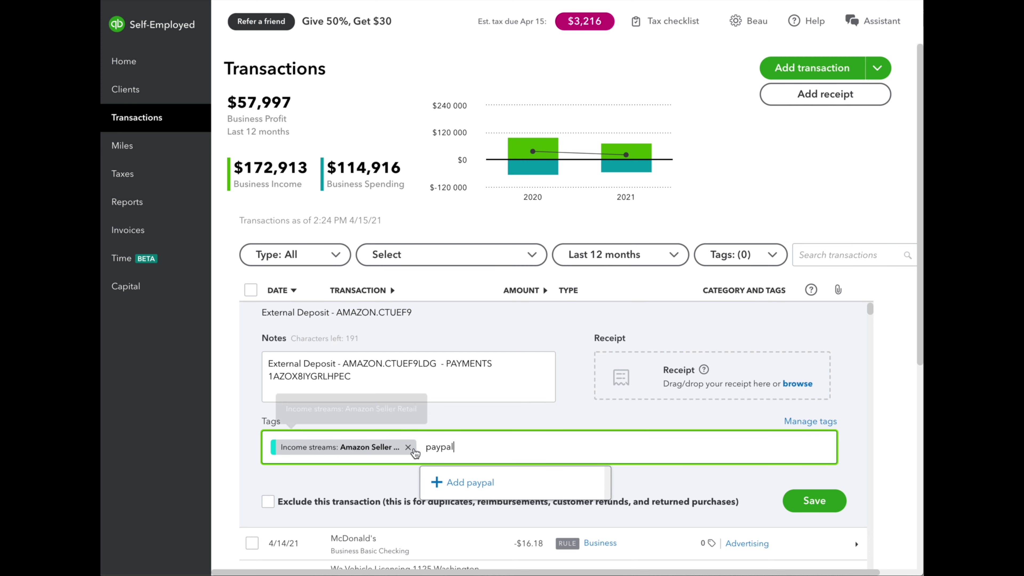
{"action": "double_click", "coordinate": [431, 448]}
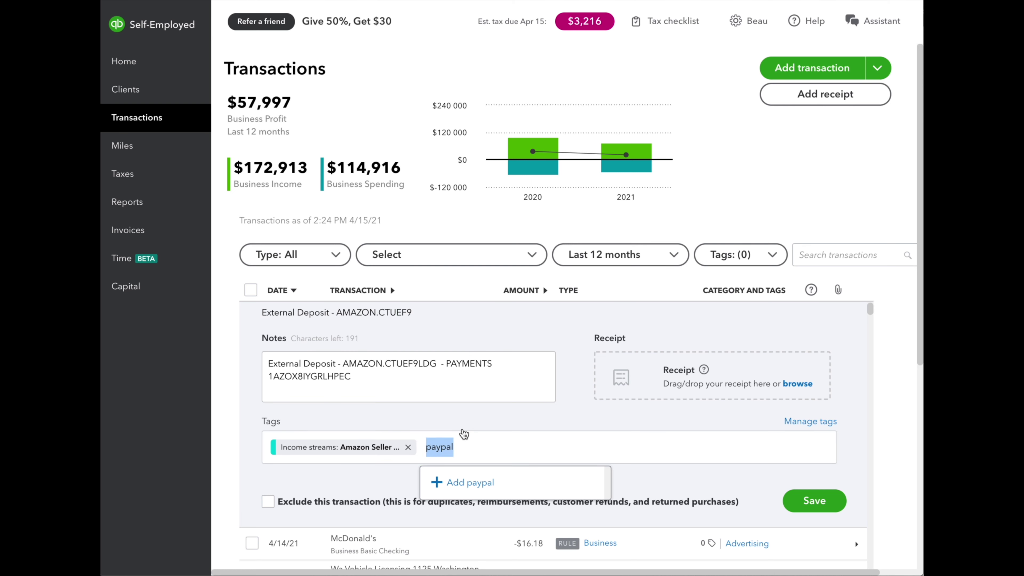
{"action": "key", "text": "BackSpace"}
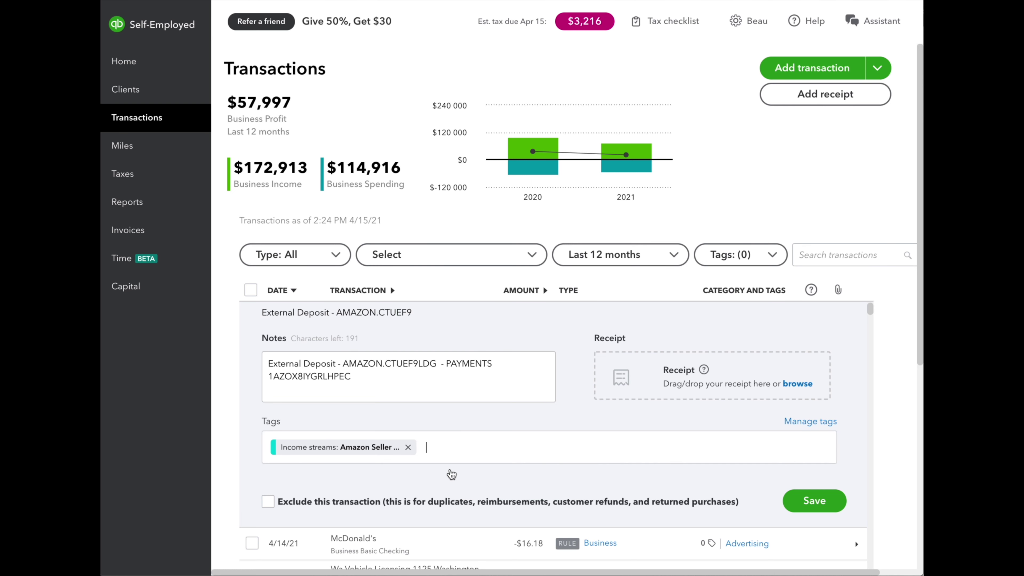